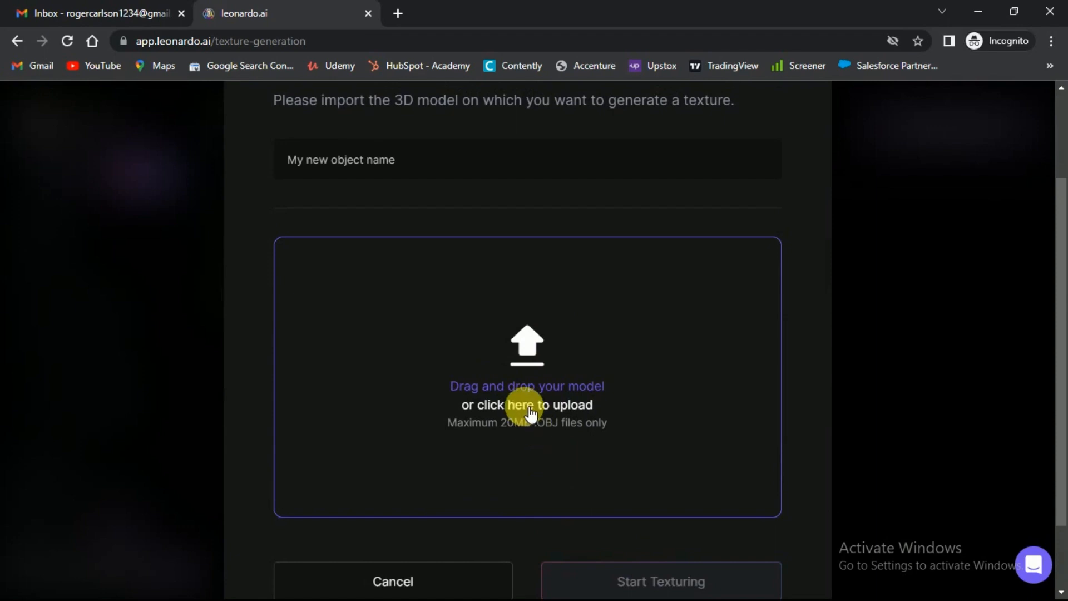
# - Upload the sphere OBJ model for texture generation and name the object 3D Sphere
pyautogui.click(524, 406)
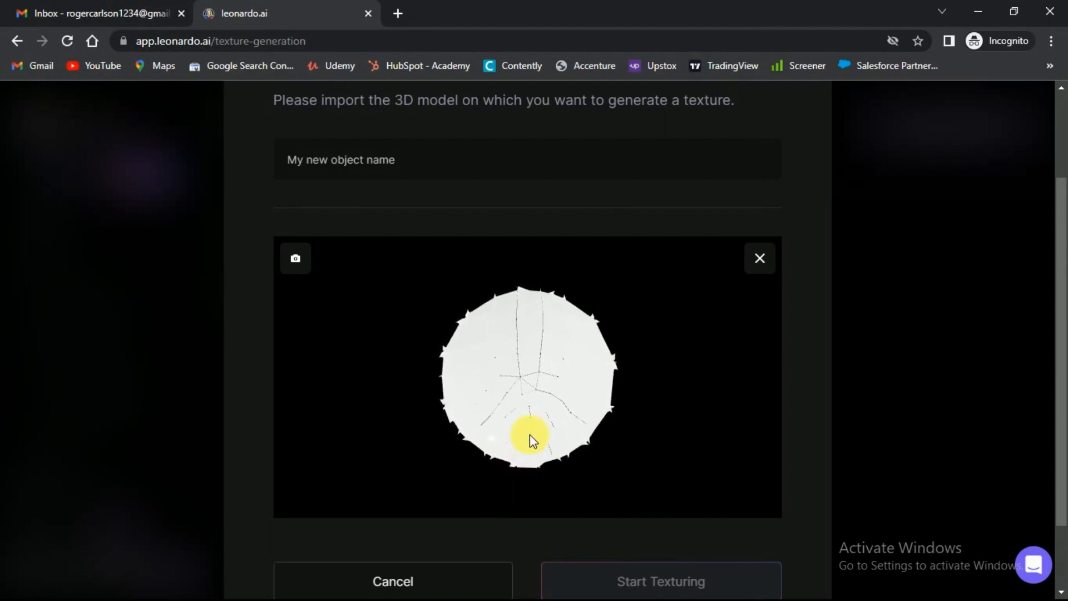
pyautogui.moveTo(552, 380); pyautogui.dragTo(528, 336)
pyautogui.click(444, 162)
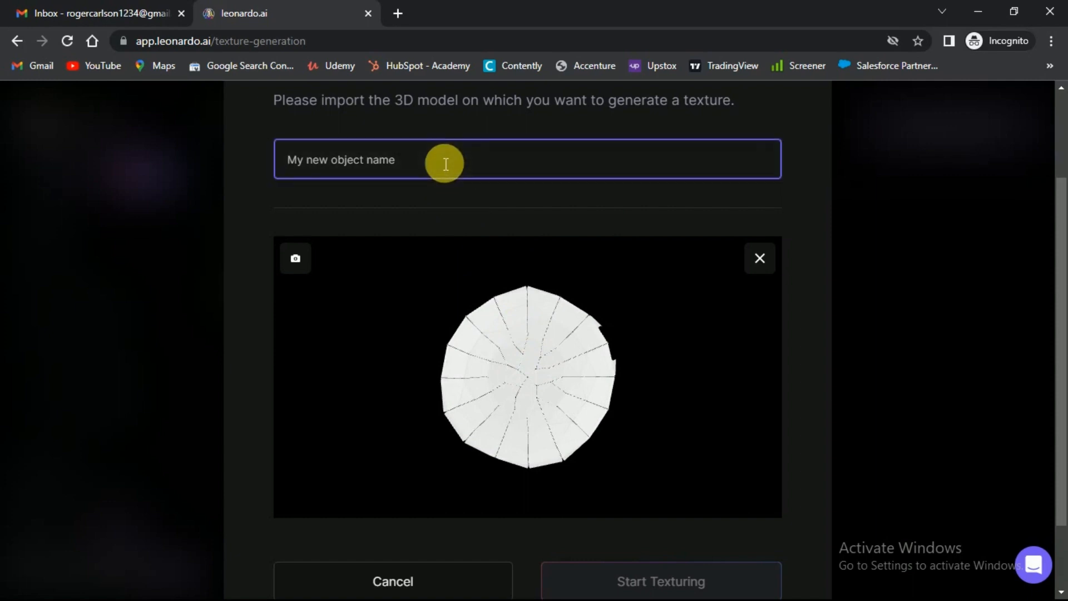
pyautogui.write('3D S')
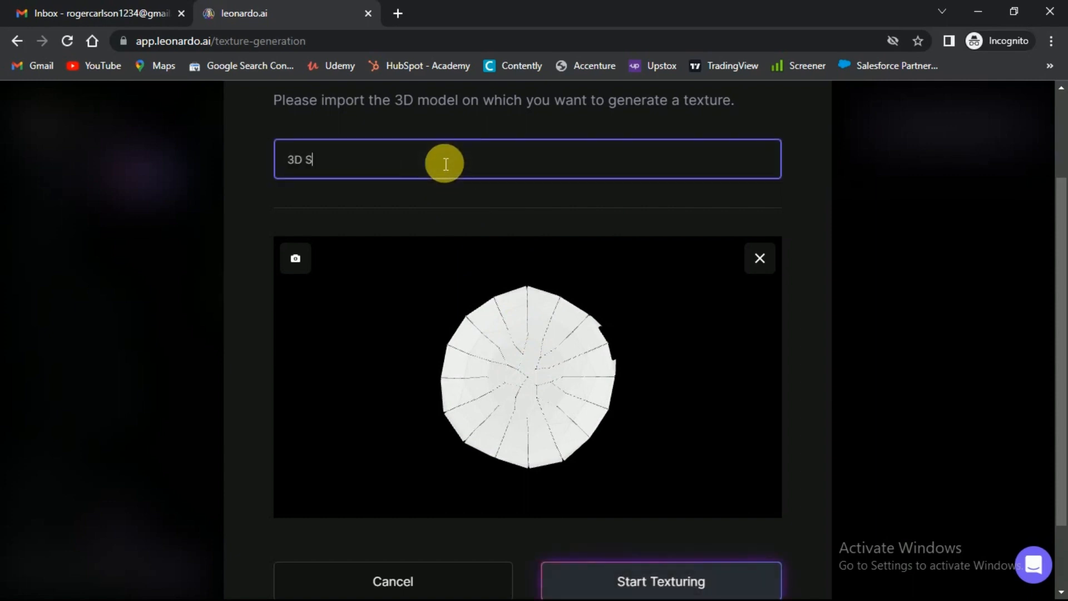
pyautogui.write('phere')
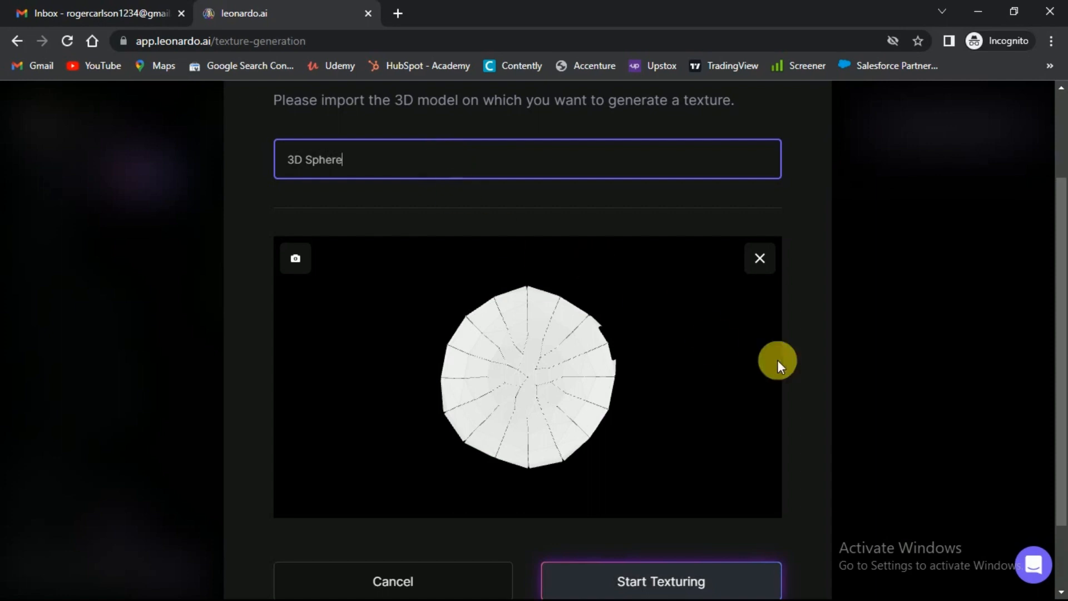
pyautogui.click(861, 372)
# - Start texturing the uploaded 3D Sphere model
pyautogui.scroll(-2, 861, 371)
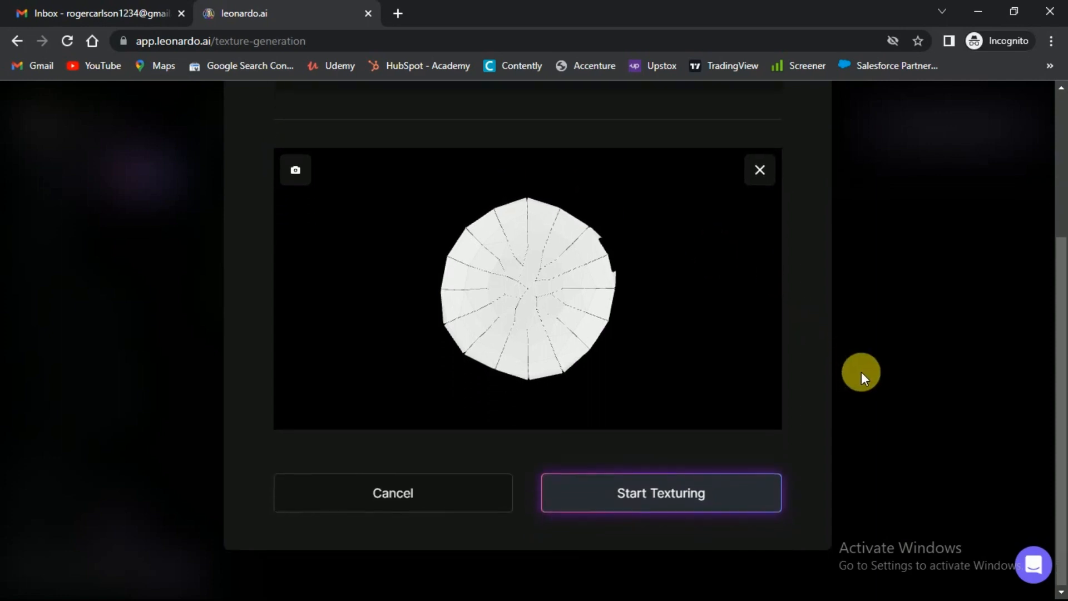
pyautogui.scroll(1, 861, 372)
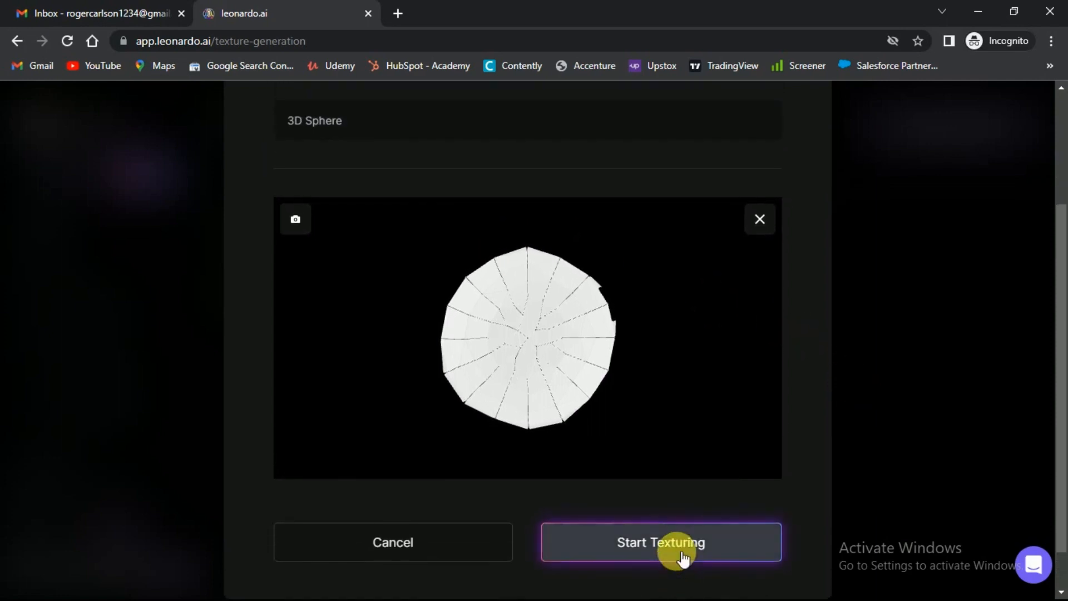
pyautogui.click(682, 557)
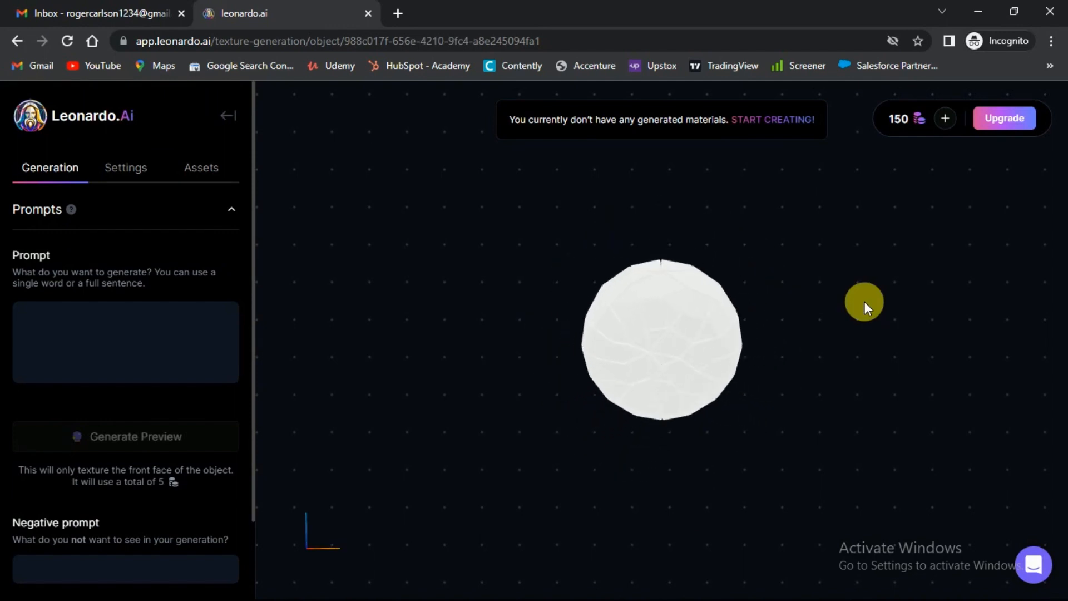
# - Enter "A Lava ball" as the texture prompt for the sphere
pyautogui.moveTo(640, 444)
pyautogui.mouseDown()
pyautogui.moveTo(478, 389)
pyautogui.moveTo(618, 351)
pyautogui.moveTo(670, 277)
pyautogui.moveTo(651, 365)
pyautogui.moveTo(652, 281)
pyautogui.moveTo(644, 336)
pyautogui.moveTo(660, 419)
pyautogui.moveTo(680, 349)
pyautogui.moveTo(678, 496)
pyautogui.moveTo(673, 391)
pyautogui.moveTo(709, 388)
pyautogui.mouseUp()
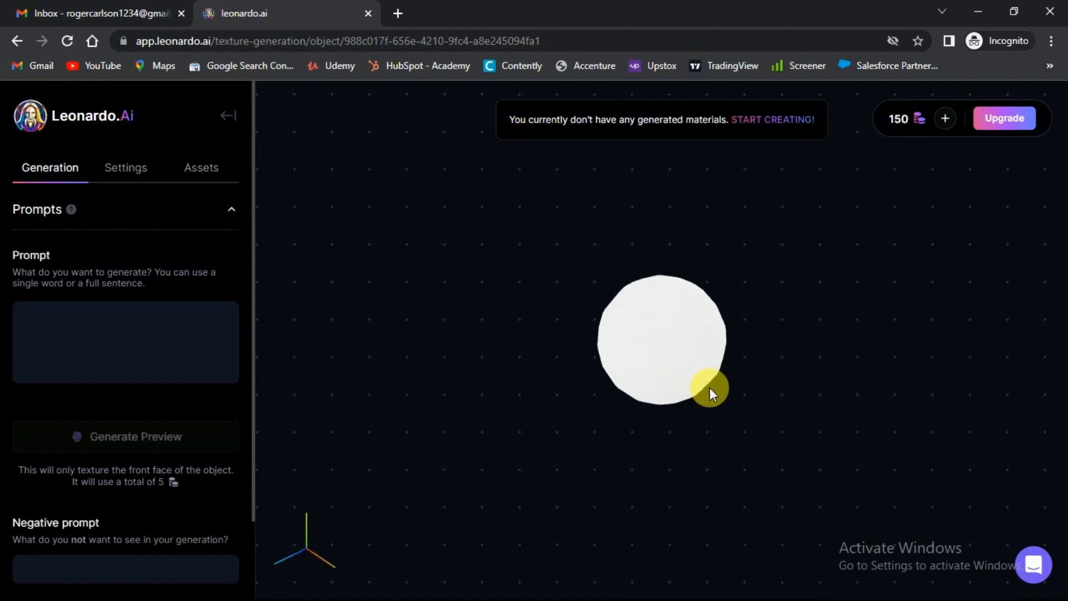
pyautogui.click(95, 342)
pyautogui.write('A ')
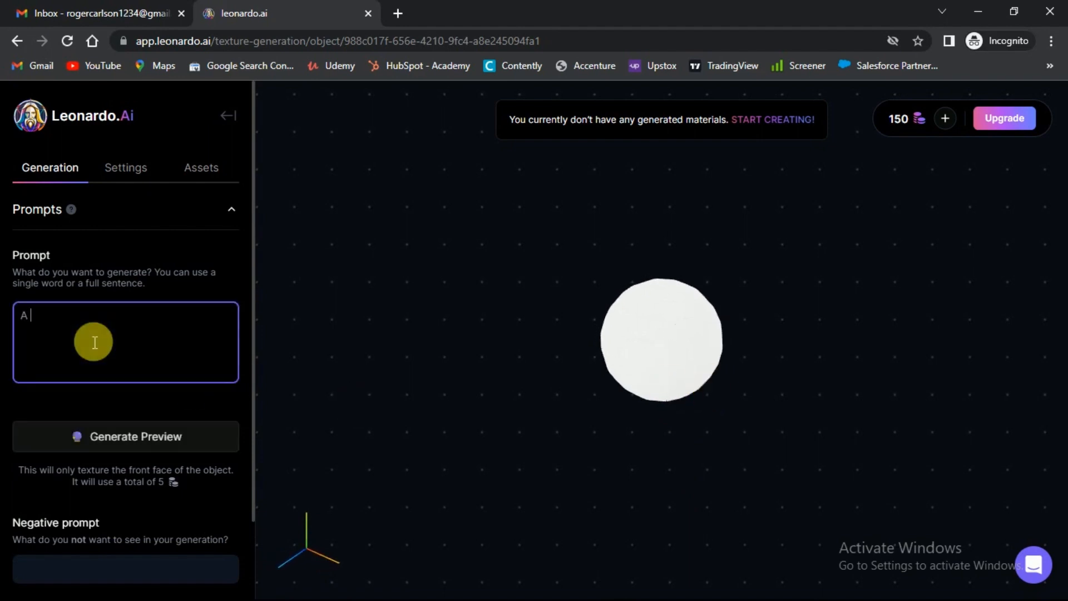
pyautogui.write('Lava ball')
pyautogui.click(118, 402)
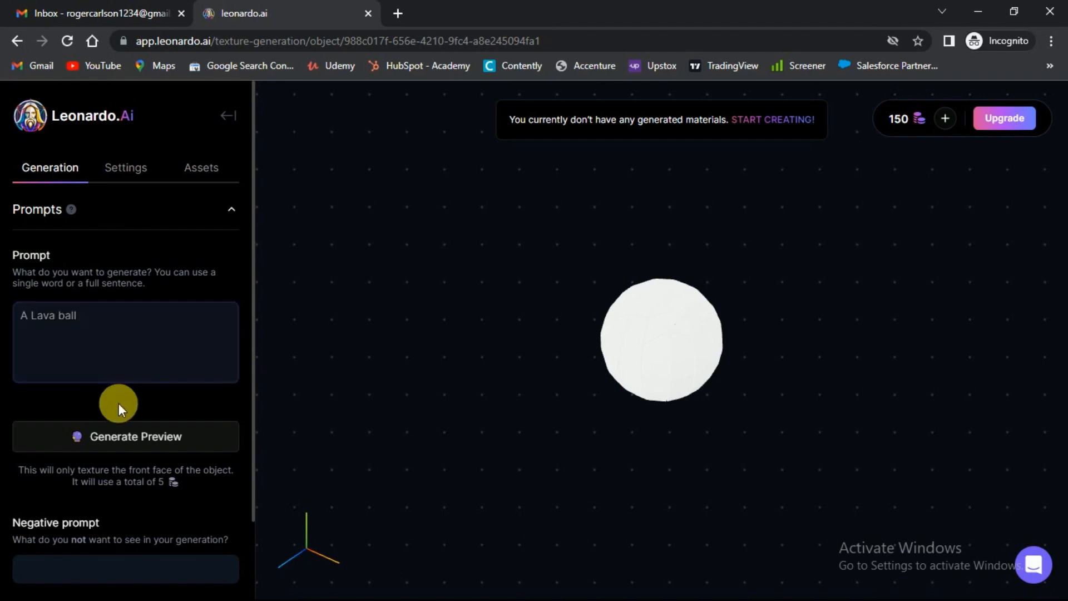
# - Review the negative prompt option, the mesh and zoom adjustments, and the assets section of the texture project
pyautogui.scroll(-2, 78, 345)
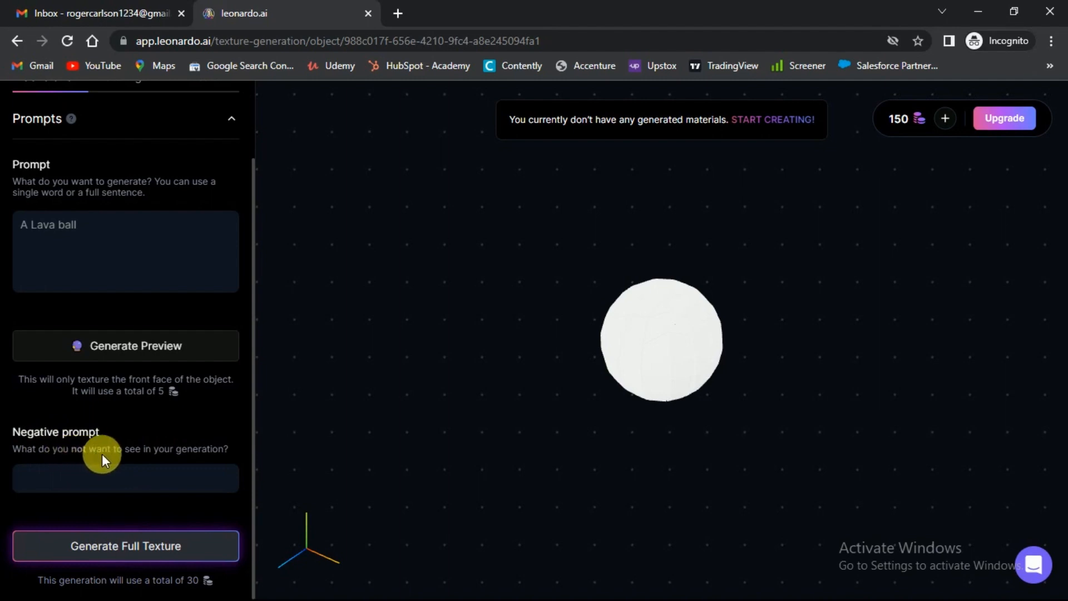
pyautogui.scroll(2, 177, 455)
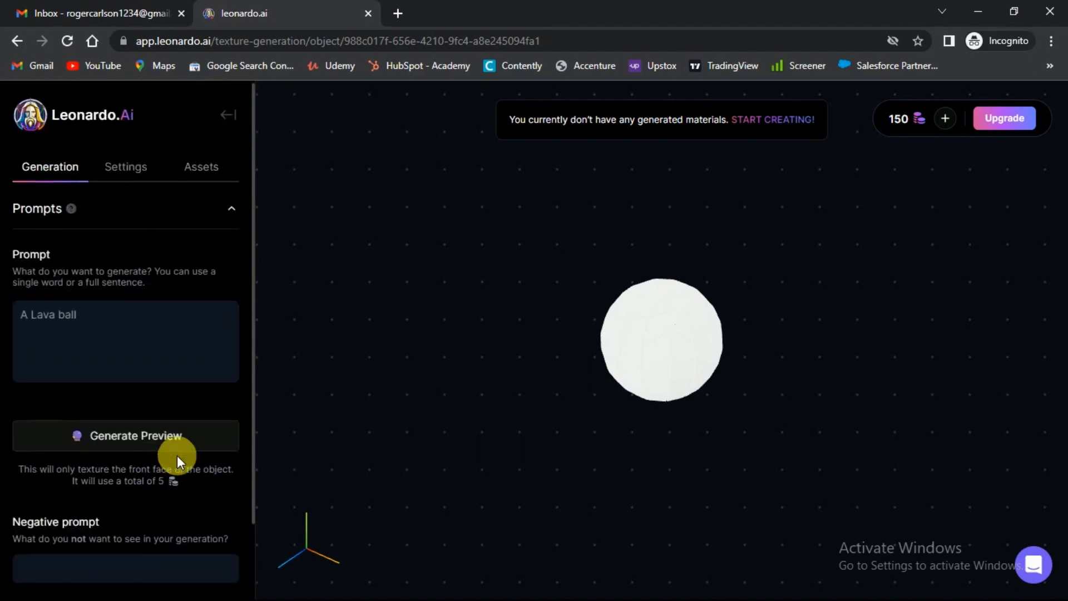
pyautogui.click(146, 174)
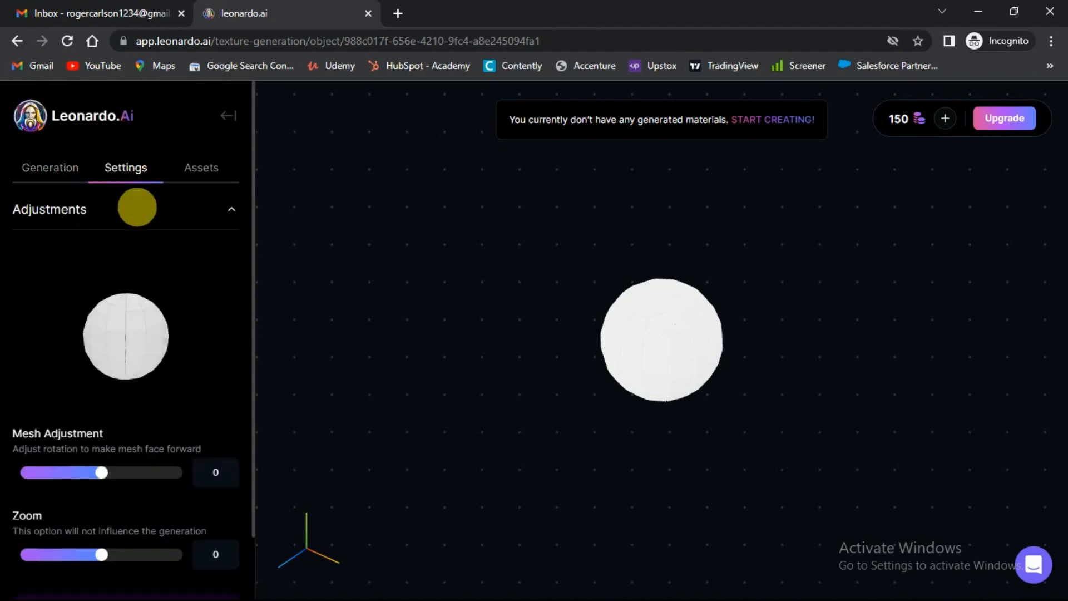
pyautogui.scroll(-2, 143, 300)
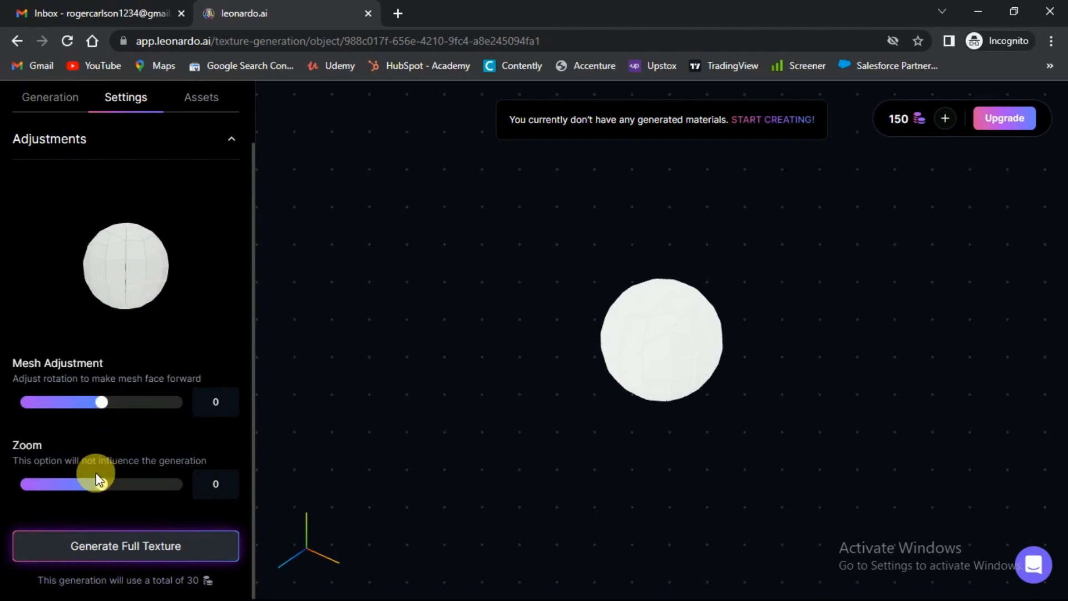
pyautogui.scroll(2, 124, 469)
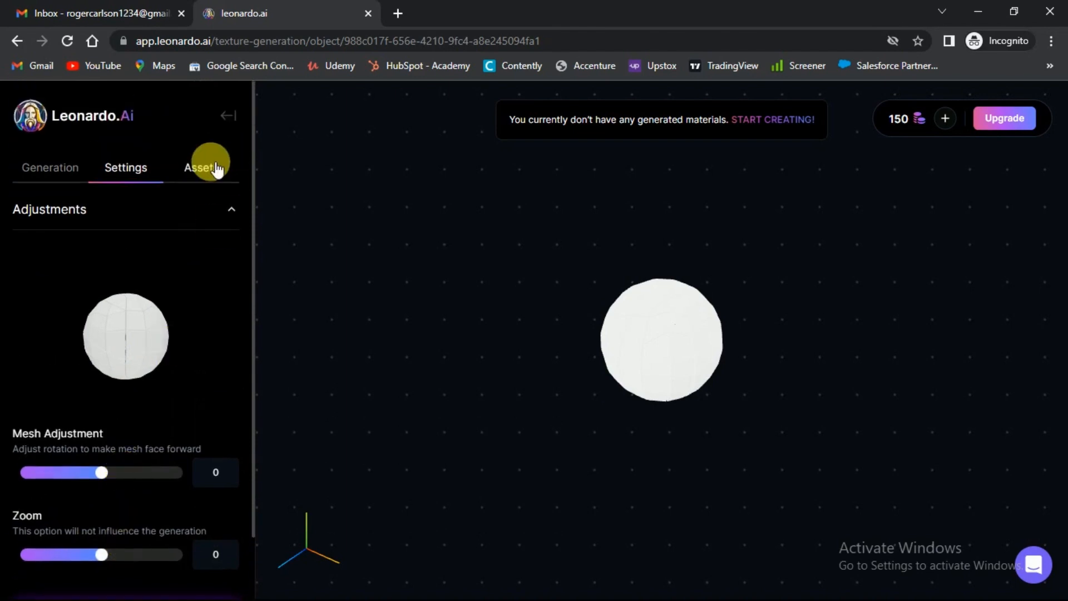
pyautogui.click(214, 168)
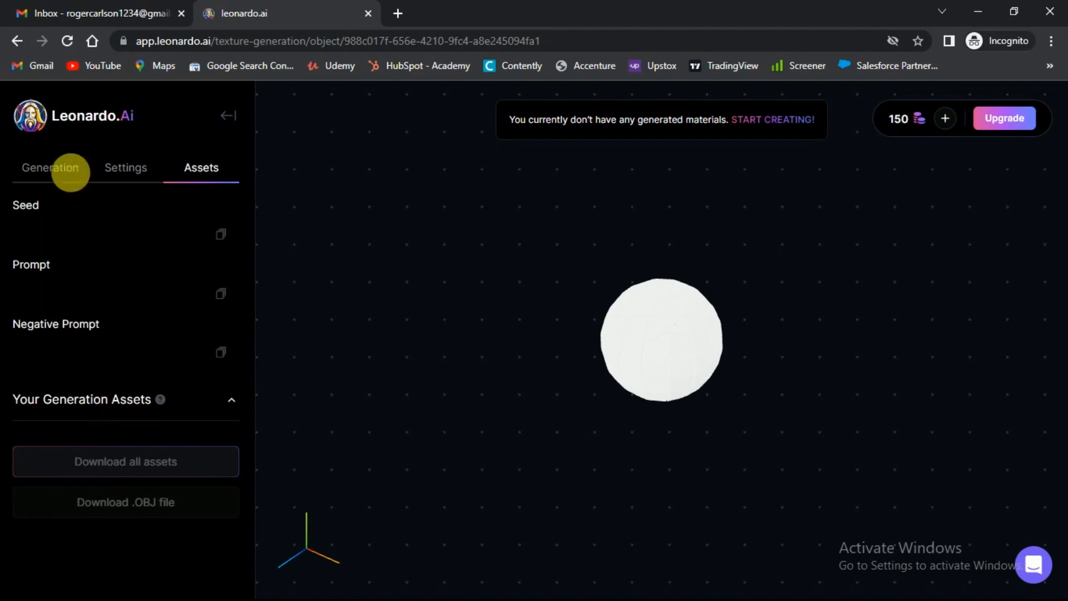
# - Generate a texture preview from the lava ball prompt and inspect the sphere's textured front face
pyautogui.click(50, 167)
pyautogui.scroll(-1, 173, 357)
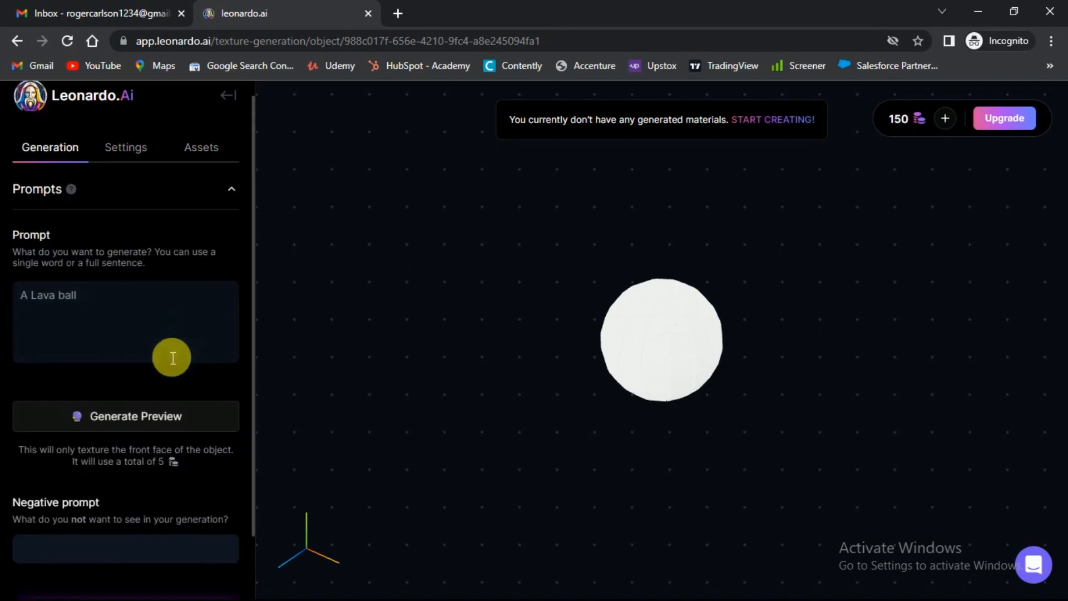
pyautogui.click(156, 369)
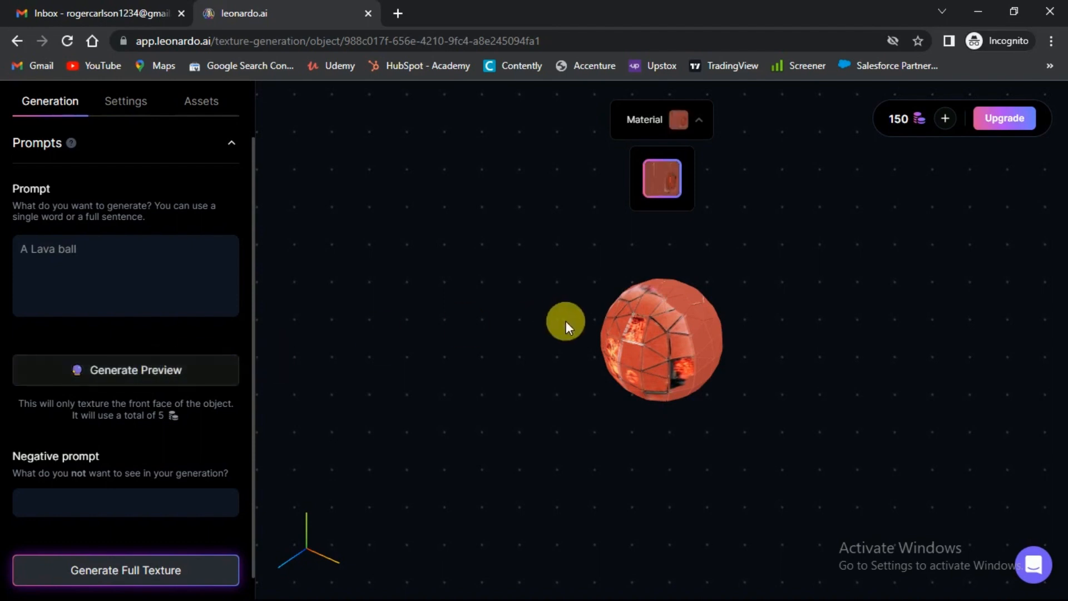
pyautogui.scroll(5, 656, 337)
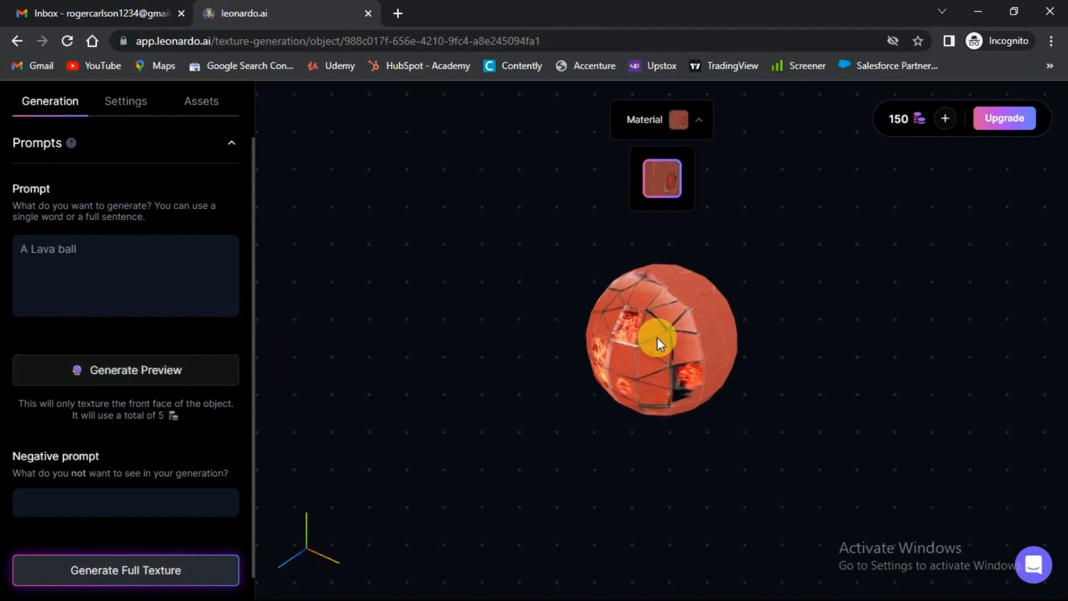
pyautogui.scroll(2, 656, 337)
pyautogui.moveTo(666, 337); pyautogui.dragTo(721, 358)
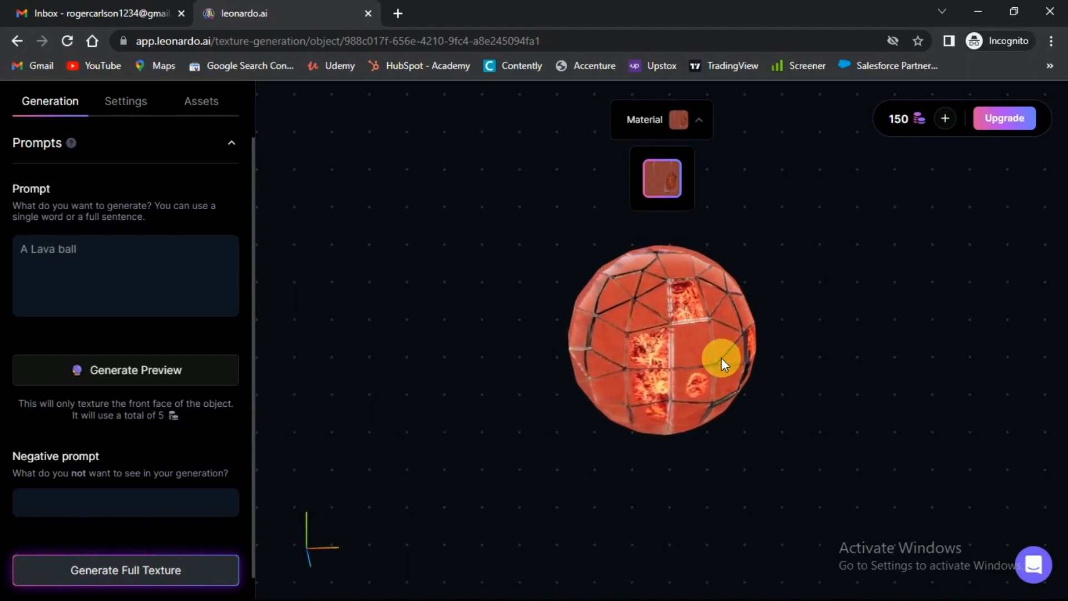
# - Generate the full texture for the sphere and dismiss the texture generation notice
pyautogui.scroll(-1, 183, 507)
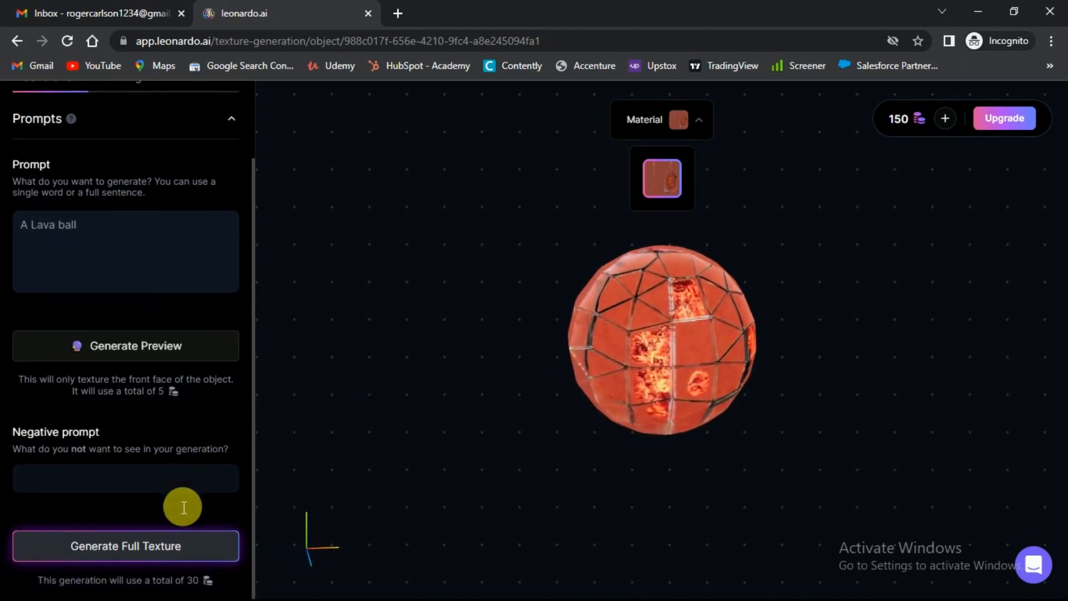
pyautogui.click(149, 549)
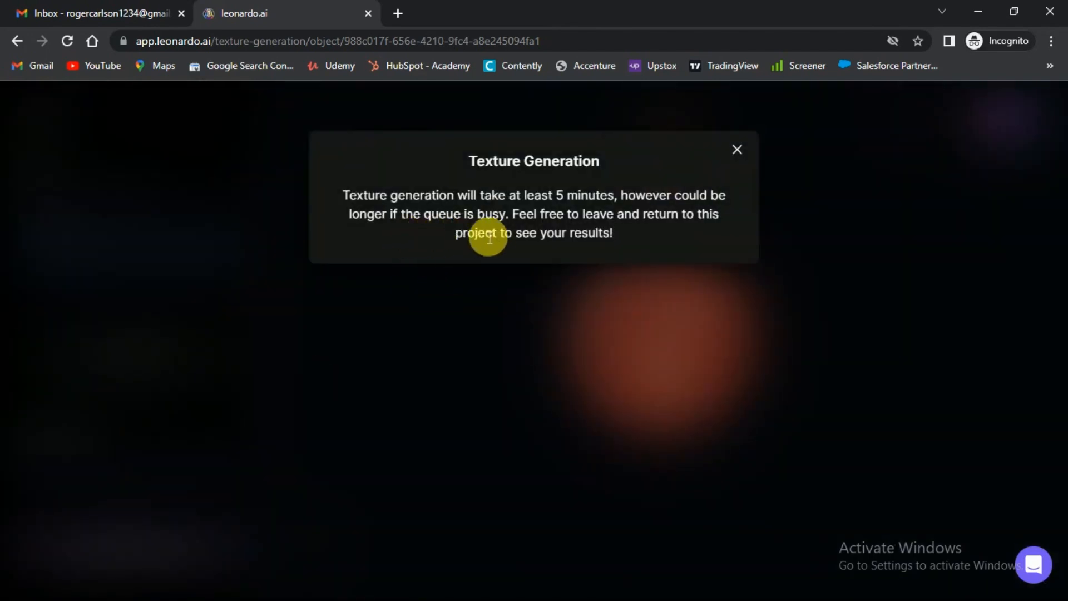
pyautogui.click(736, 151)
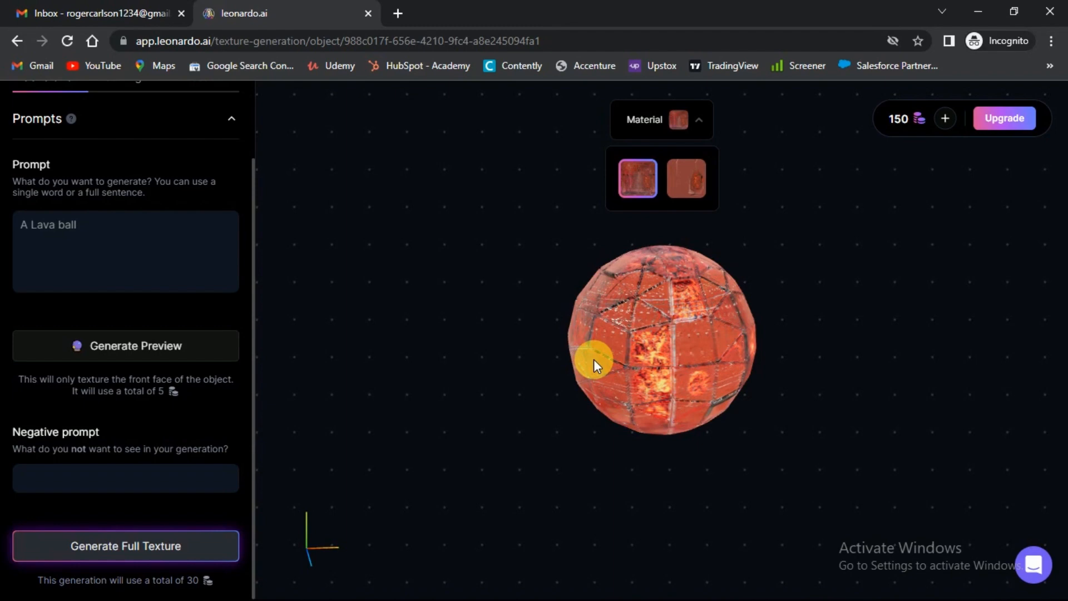
# - Examine the full lava texture on the sphere from several angles and at closer range
pyautogui.moveTo(696, 349); pyautogui.dragTo(651, 353)
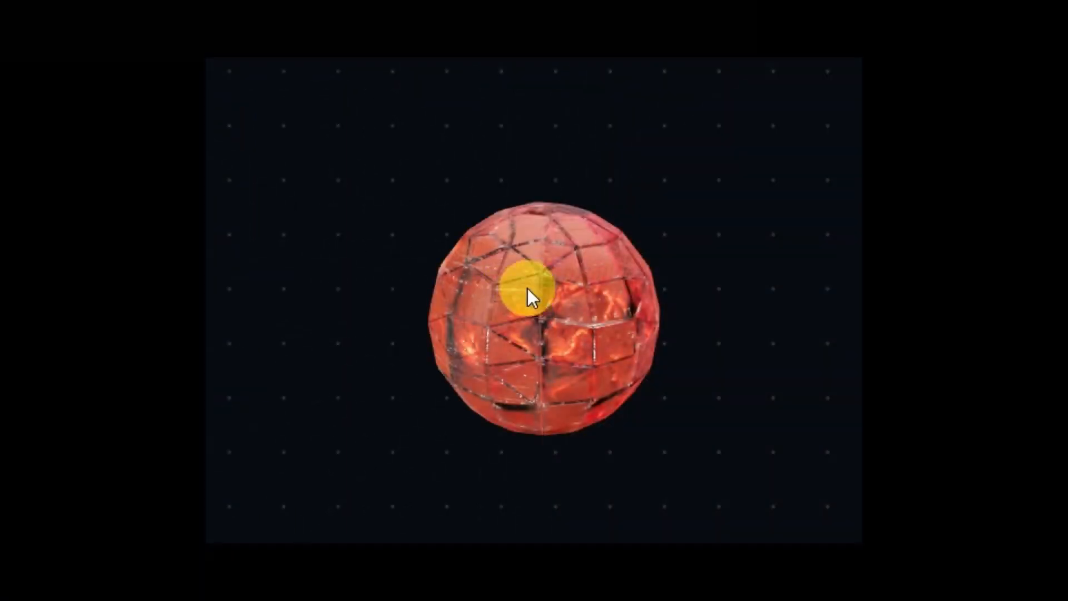
pyautogui.moveTo(527, 288); pyautogui.dragTo(586, 224)
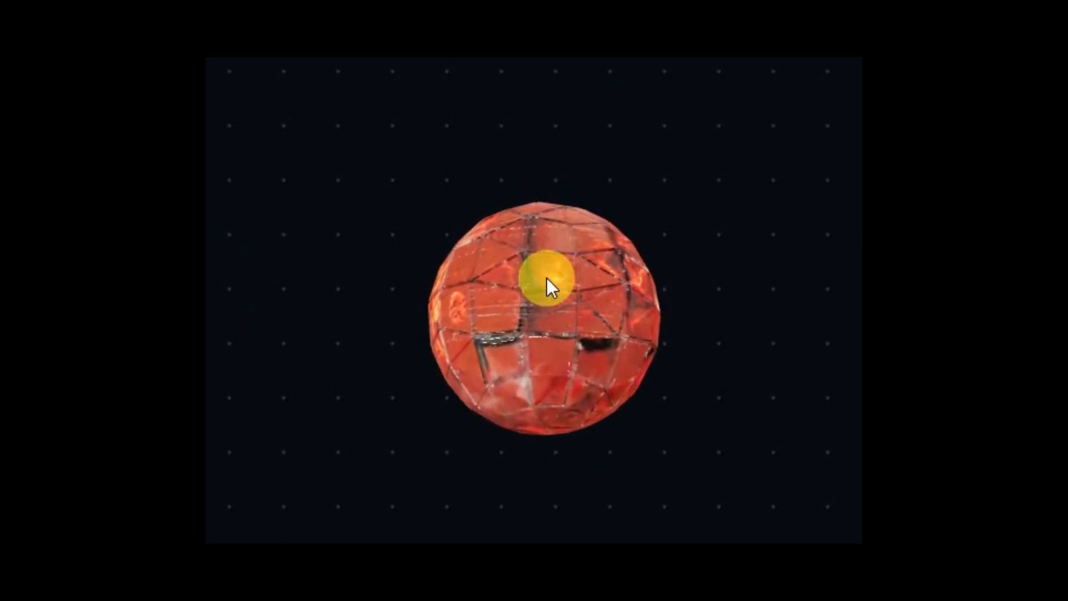
pyautogui.moveTo(547, 277); pyautogui.dragTo(496, 329)
pyautogui.scroll(2, 496, 329)
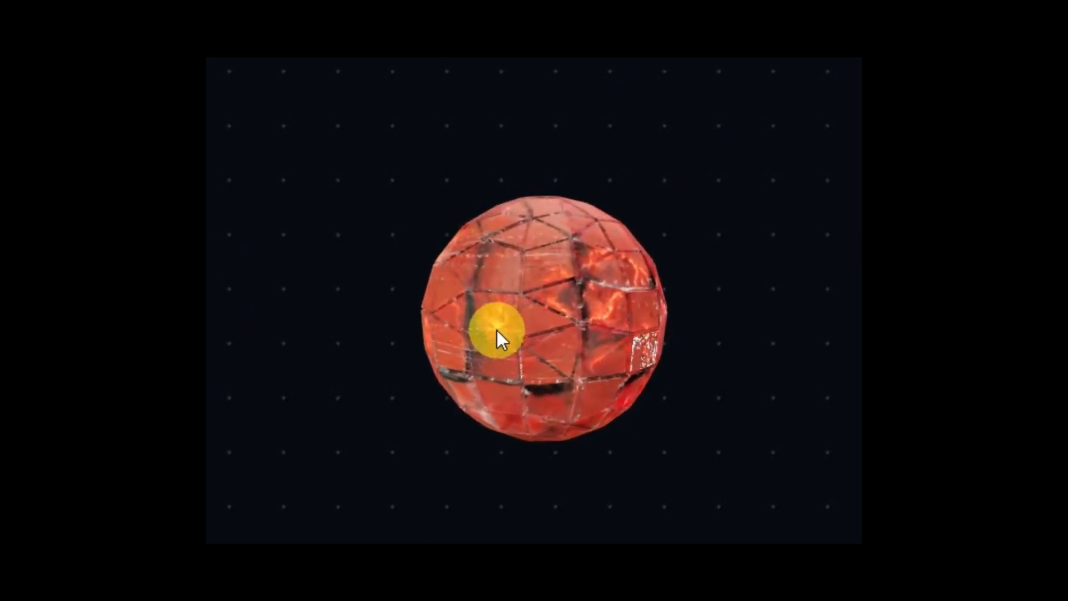
pyautogui.scroll(2, 496, 330)
pyautogui.moveTo(496, 329); pyautogui.dragTo(573, 279)
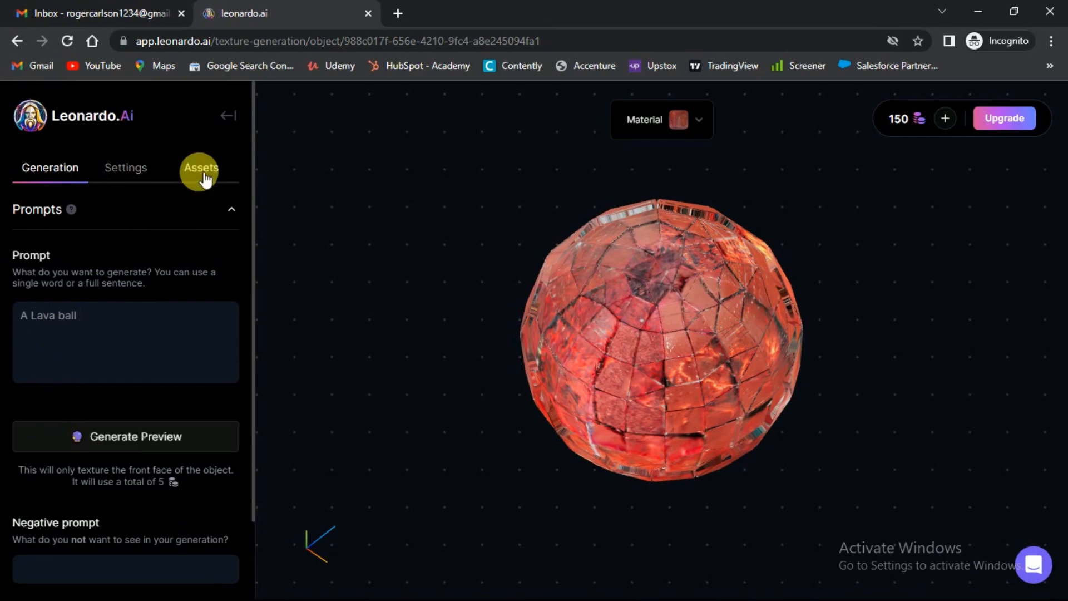
# - Switch the generated Albedo map off and back on to compare the sphere without and with its colour
pyautogui.click(203, 177)
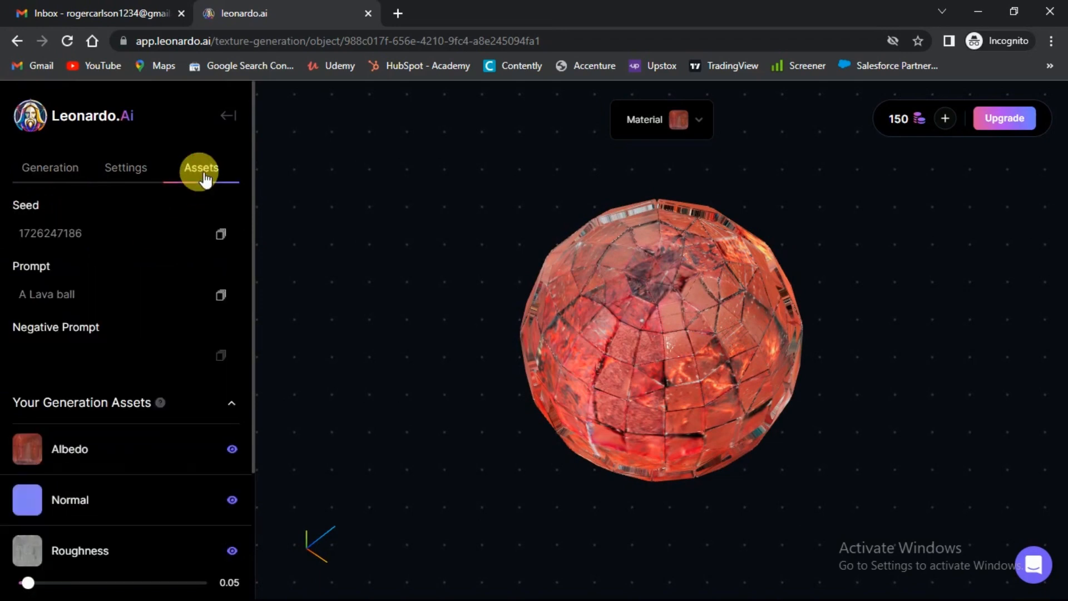
pyautogui.scroll(-1, 164, 324)
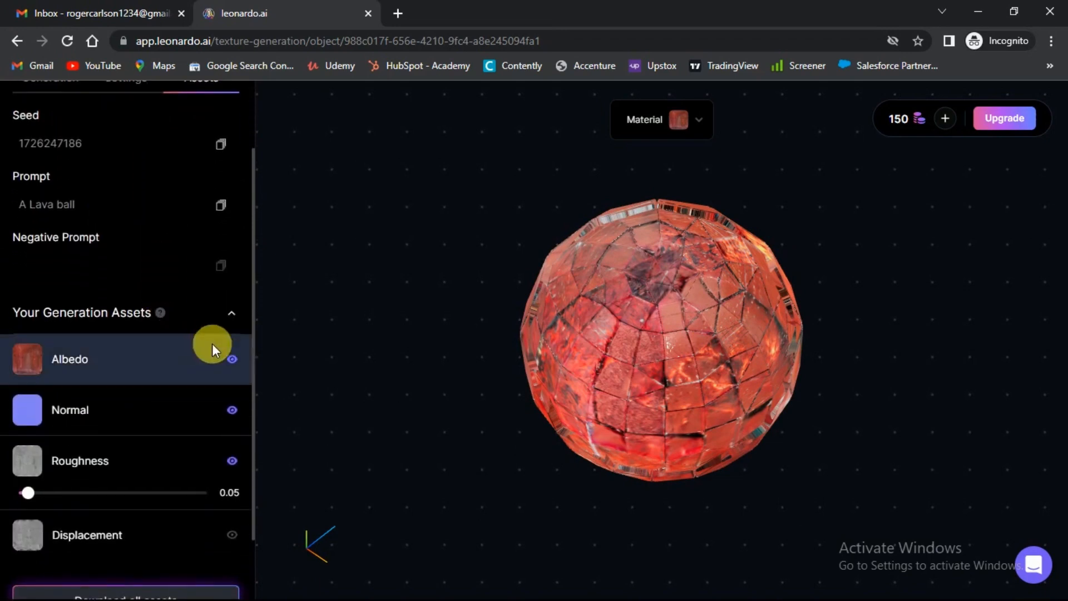
pyautogui.click(233, 359)
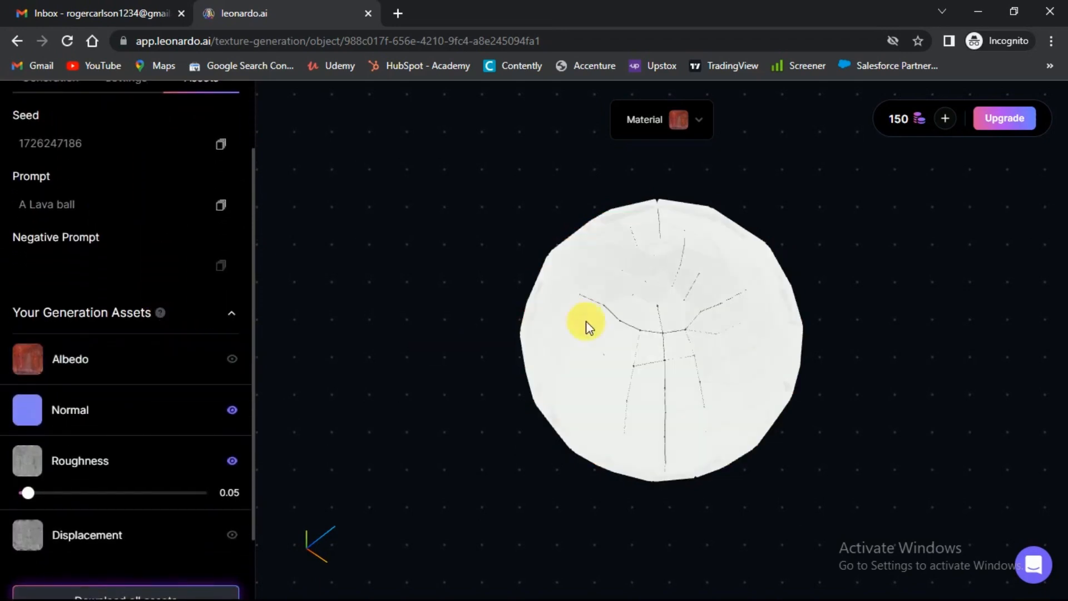
pyautogui.moveTo(612, 317); pyautogui.dragTo(692, 323)
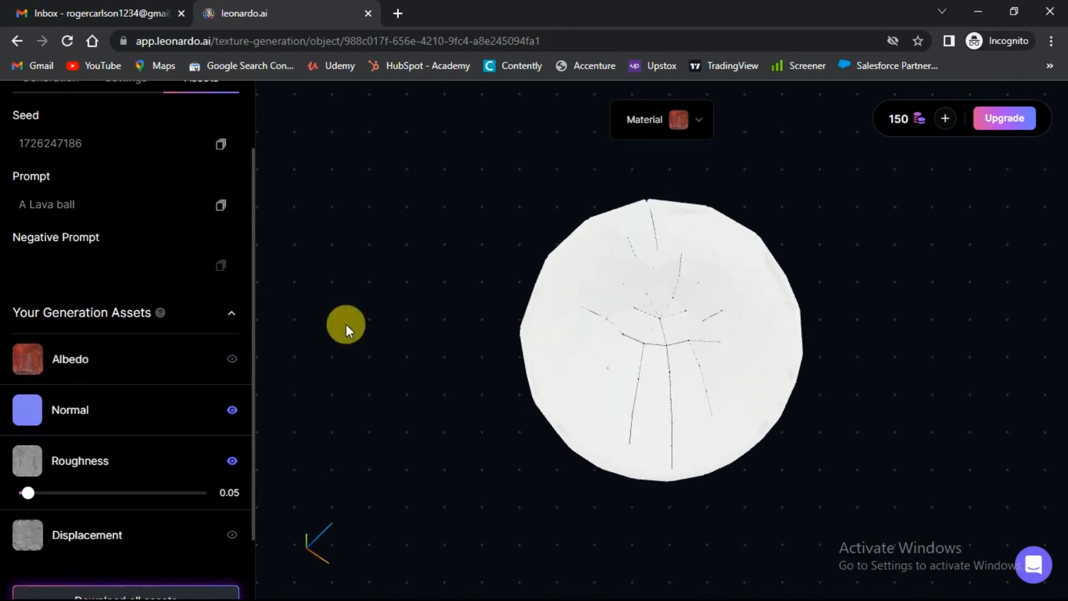
pyautogui.click(239, 363)
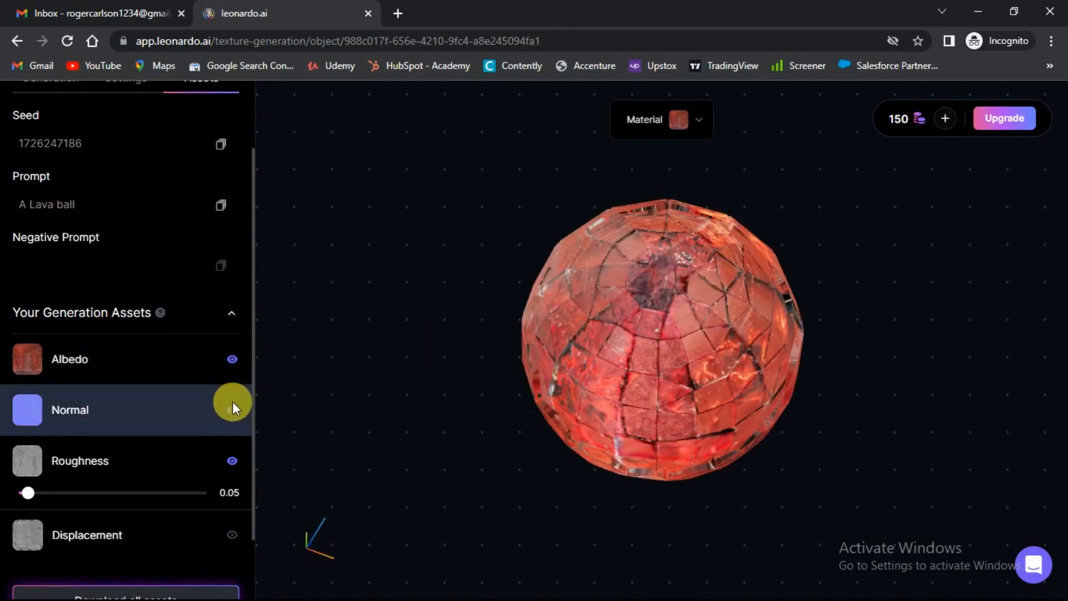
# - Hide the generated Normal map and inspect its effect on the sphere from several angles
pyautogui.click(233, 411)
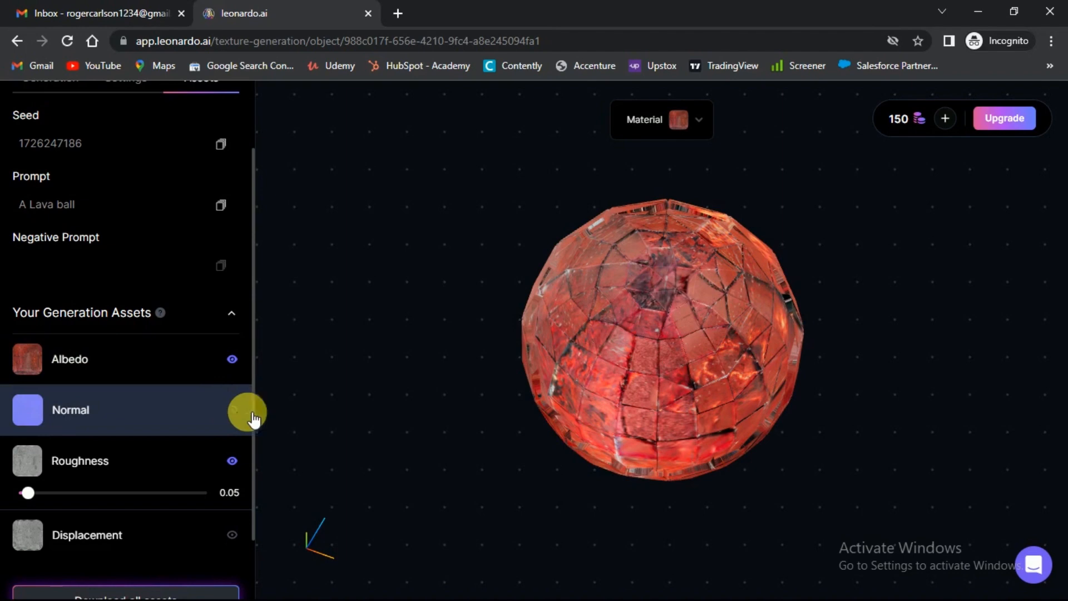
pyautogui.moveTo(641, 346); pyautogui.dragTo(673, 283)
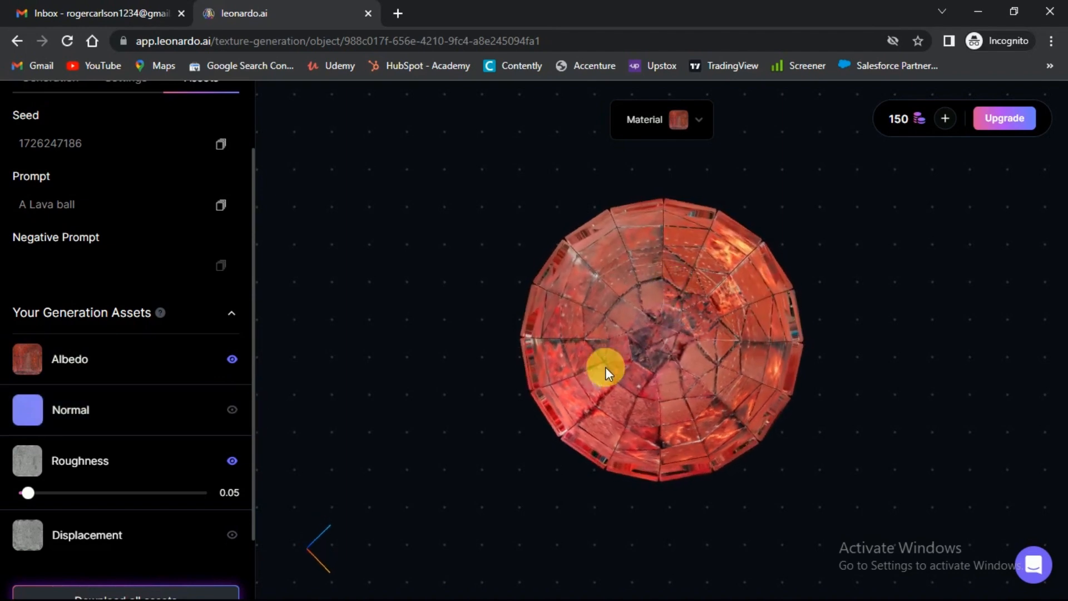
pyautogui.moveTo(606, 366); pyautogui.dragTo(686, 293)
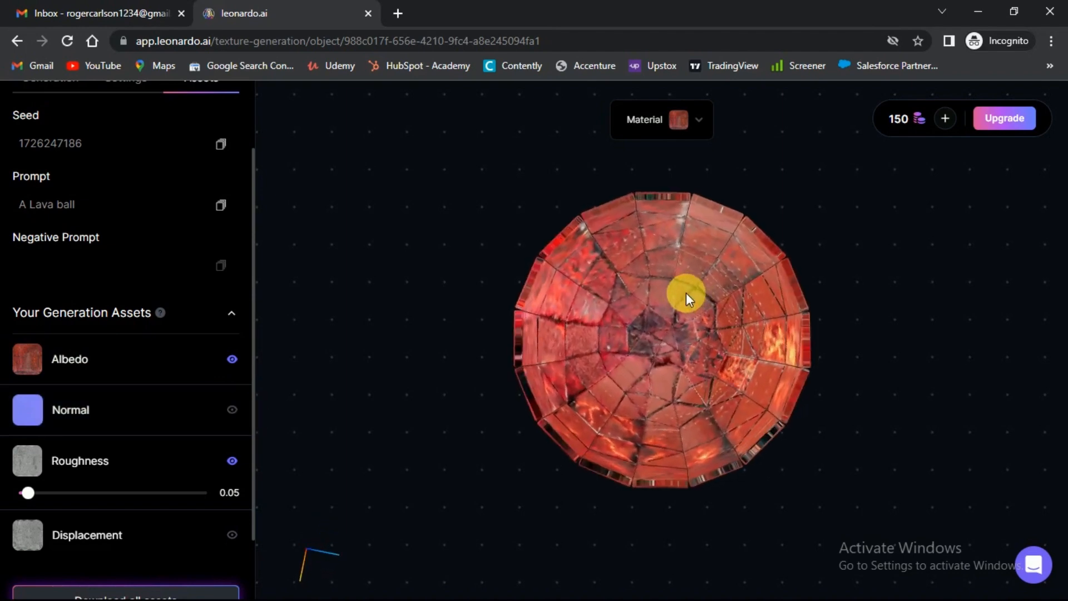
# - Show the generated Normal map again and compare the sphere without and with it from several angles
pyautogui.moveTo(663, 396); pyautogui.dragTo(674, 258)
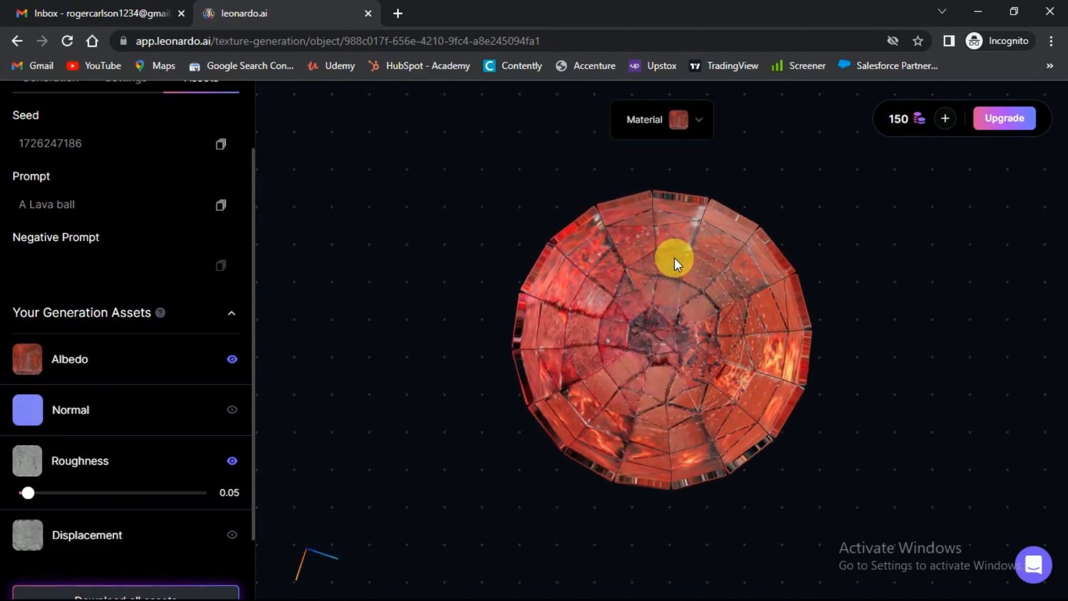
pyautogui.scroll(-1, 674, 258)
pyautogui.scroll(-3, 662, 371)
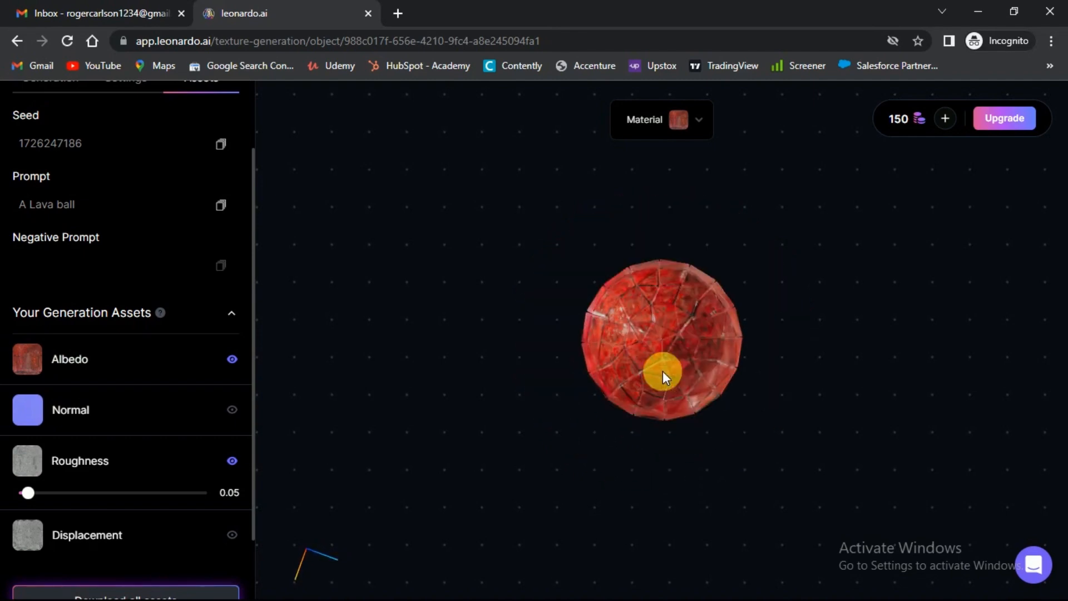
pyautogui.moveTo(673, 352); pyautogui.dragTo(683, 299)
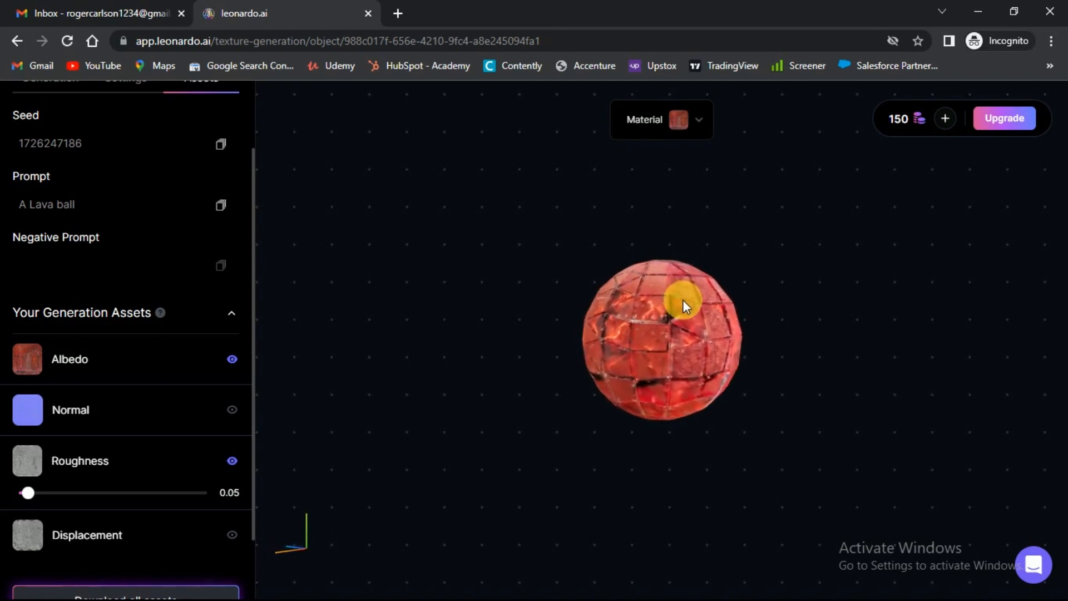
pyautogui.click(232, 410)
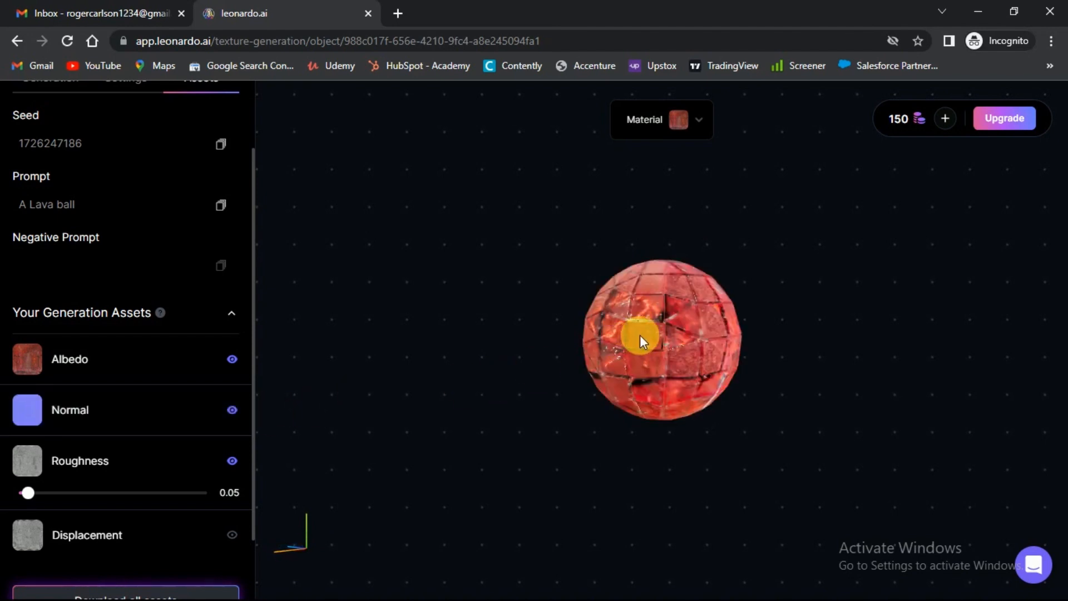
pyautogui.moveTo(639, 335); pyautogui.dragTo(664, 359)
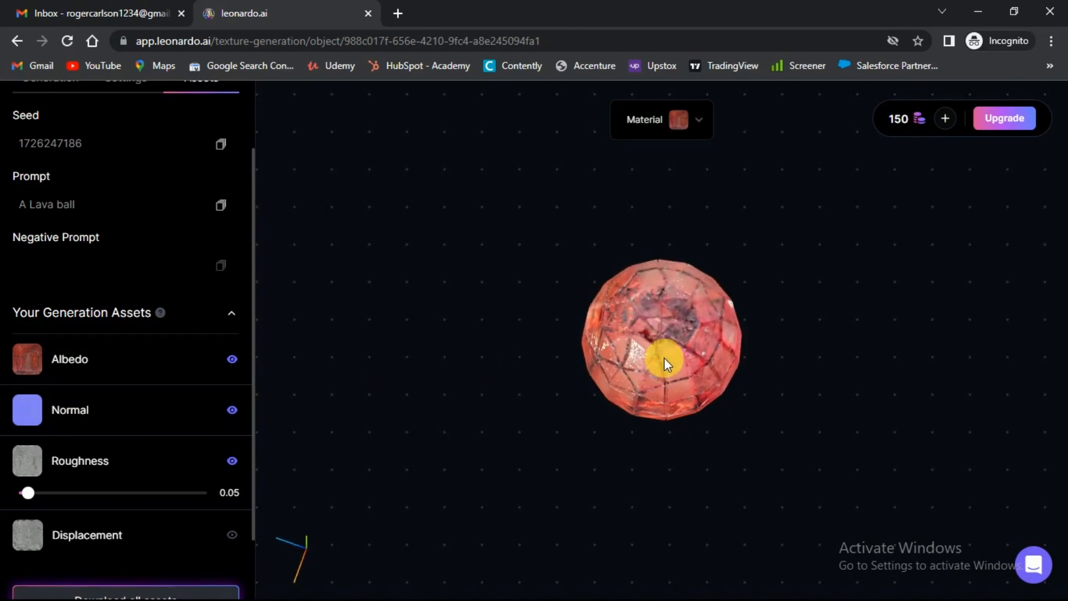
# - Try a Roughness of 0.25 on the sphere, check its surface, and set the Roughness to 0.10
pyautogui.click(66, 493)
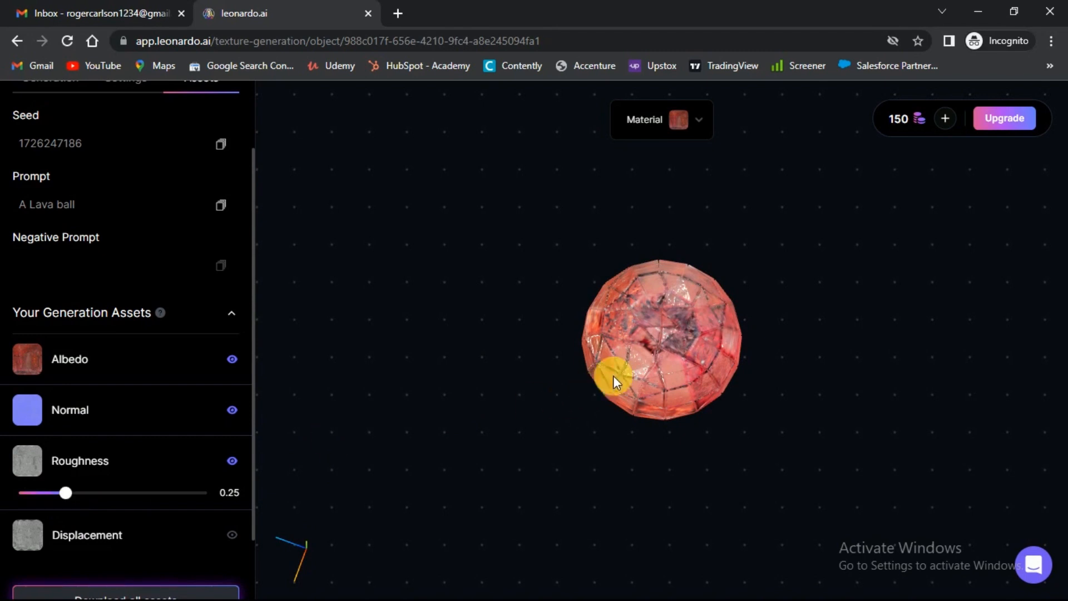
pyautogui.moveTo(614, 376); pyautogui.dragTo(643, 316)
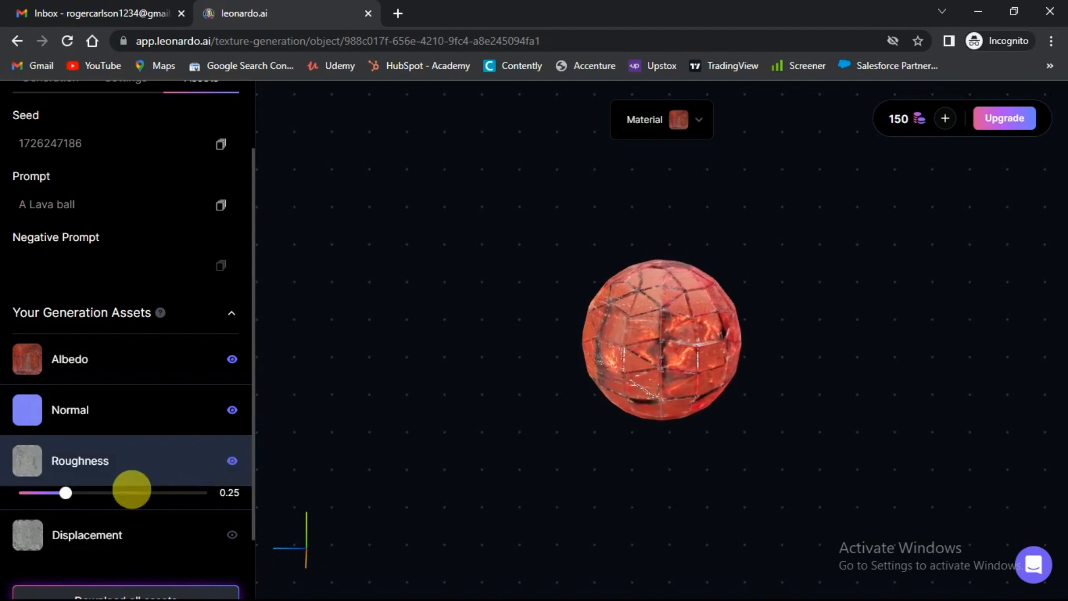
pyautogui.click(37, 492)
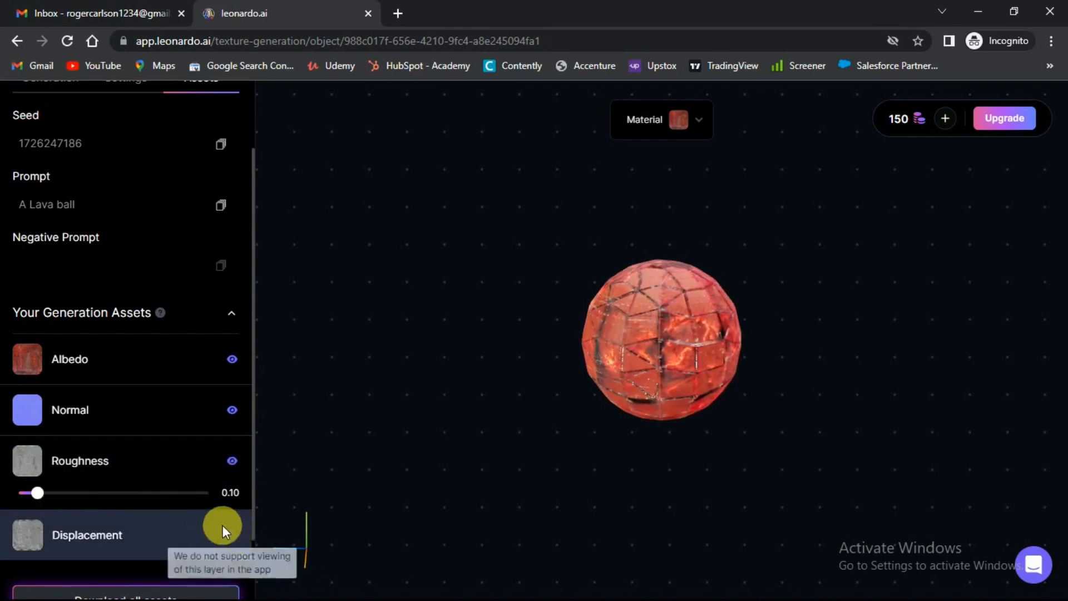
# - Download all generated texture assets for the lava ball as a zip file
pyautogui.scroll(-2, 223, 526)
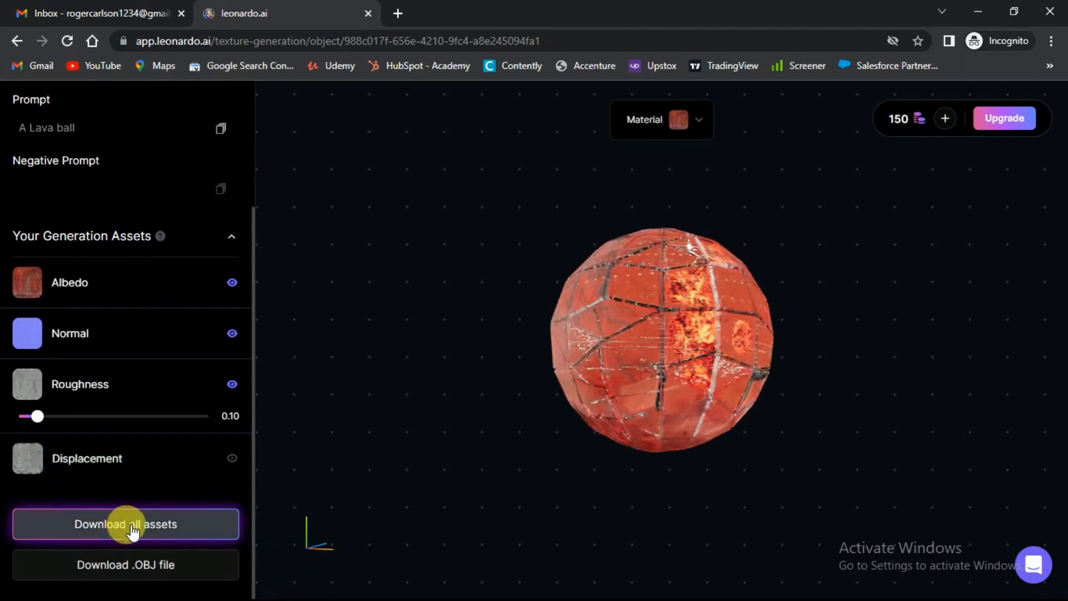
pyautogui.click(148, 526)
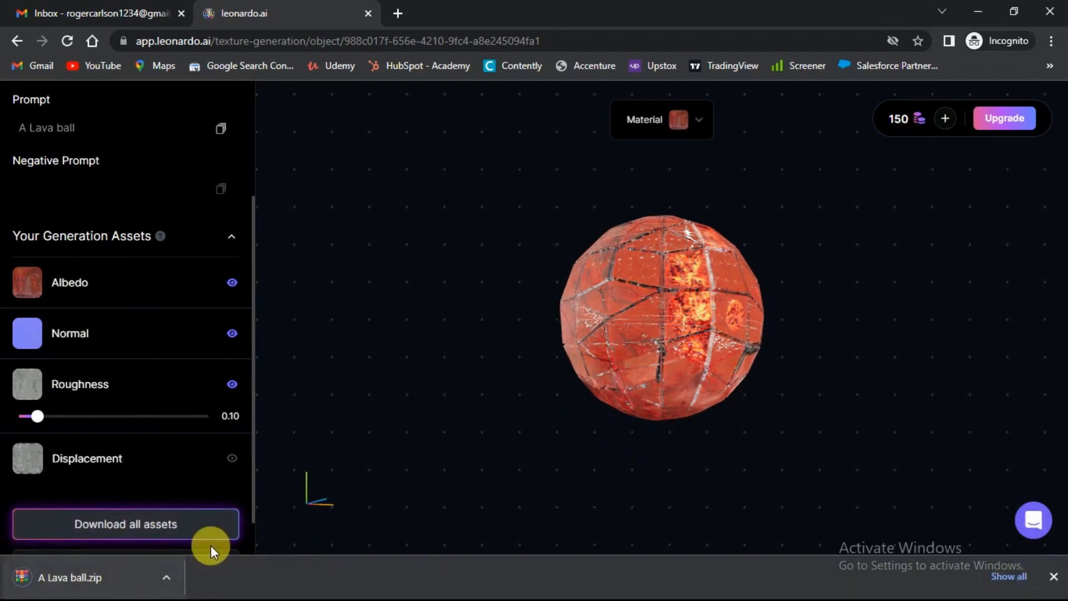
pyautogui.scroll(-1, 211, 527)
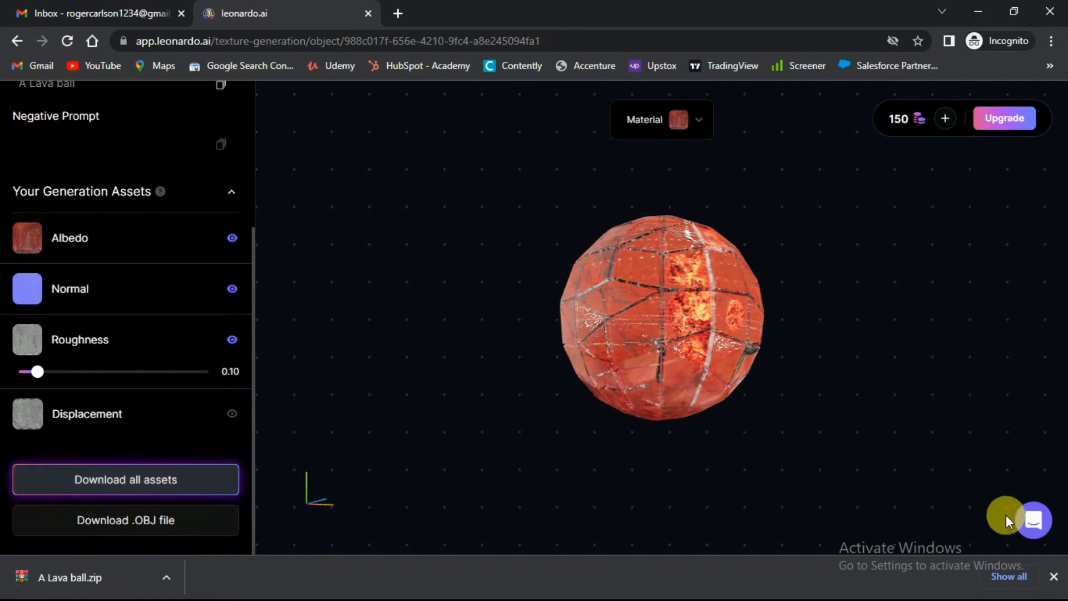